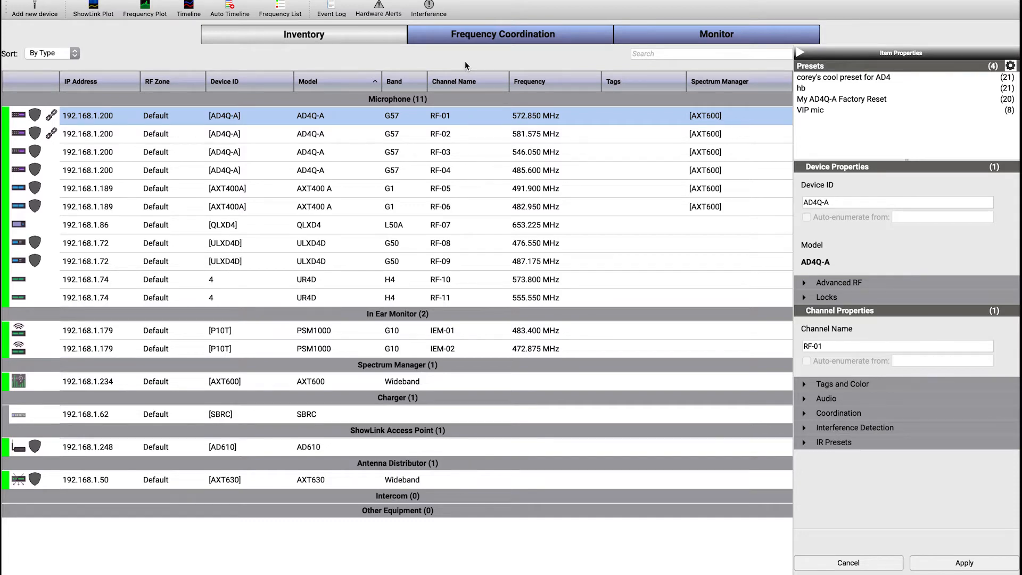
Open the Frequency Coordination workspace and leave the AXT600 Wideband scan hidden on the plot
left_click(436, 33)
left_click(26, 260)
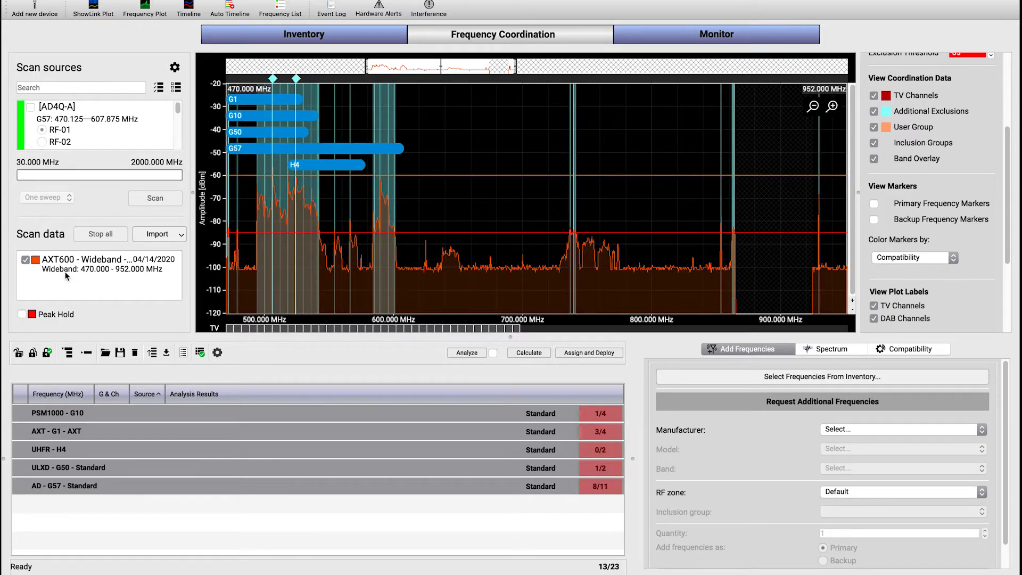
left_click(26, 260)
left_click(260, 36)
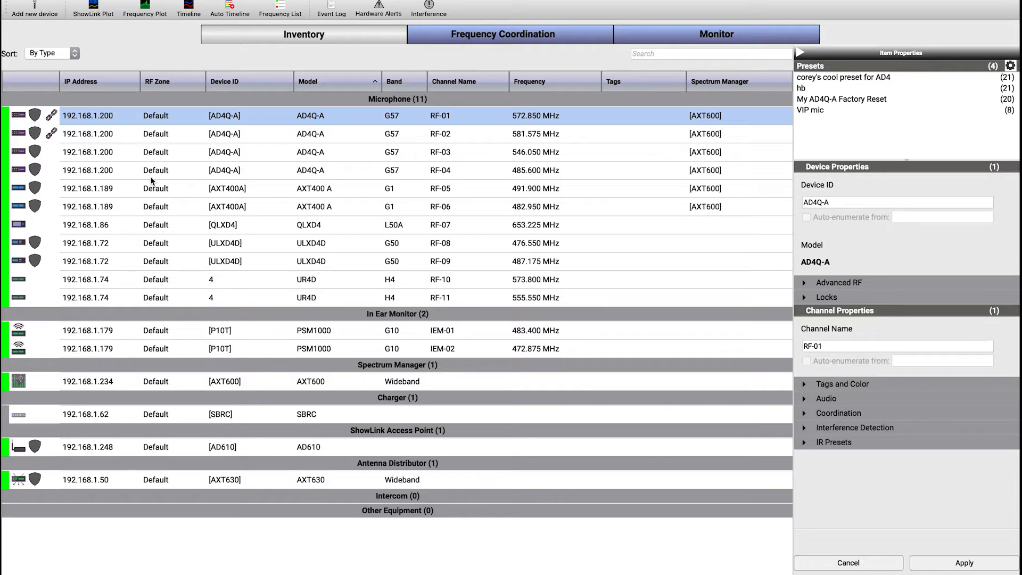
left_click(422, 40)
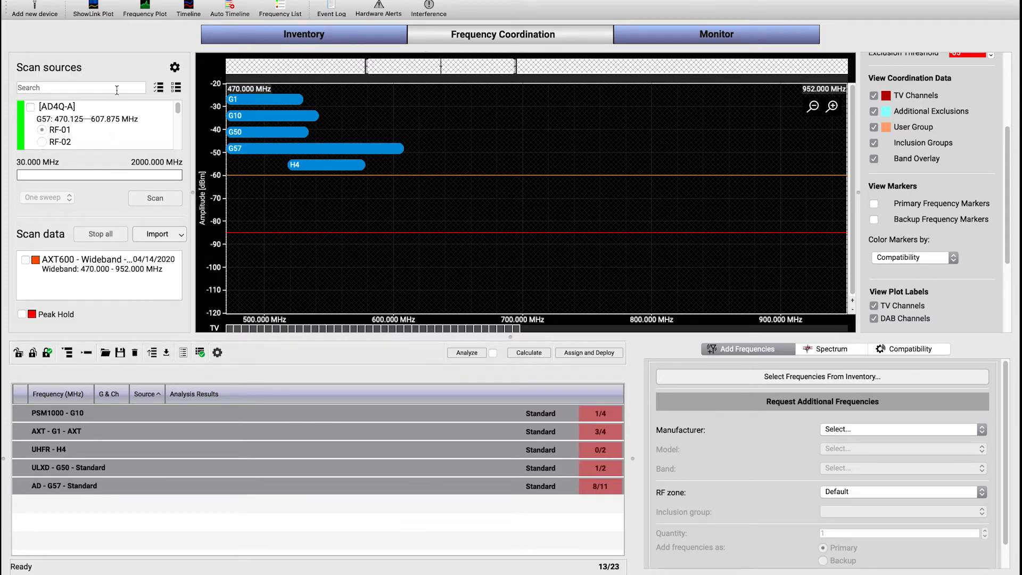
View the standalone Frequency Plot window and close it again
left_click(138, 15)
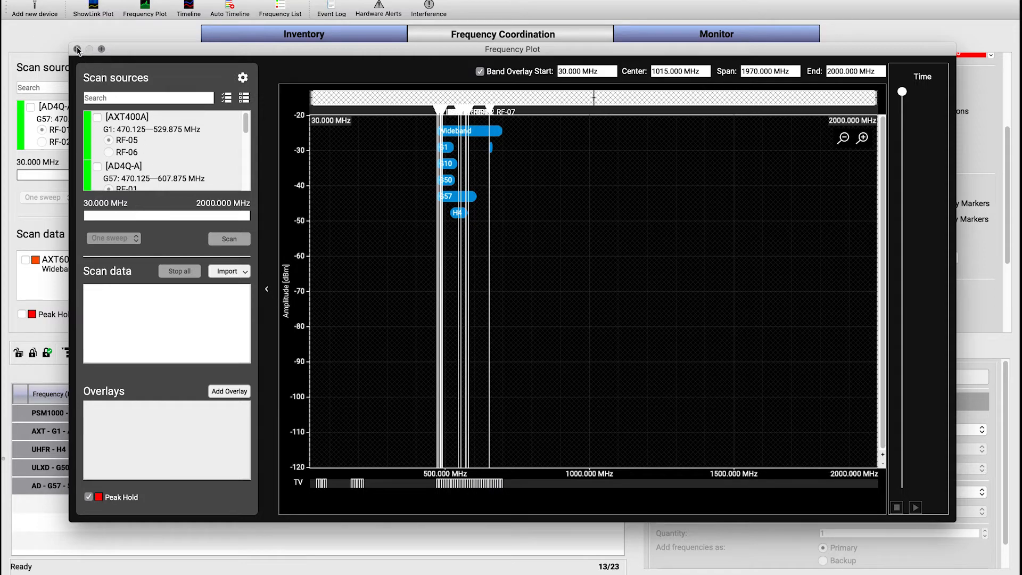
left_click(78, 49)
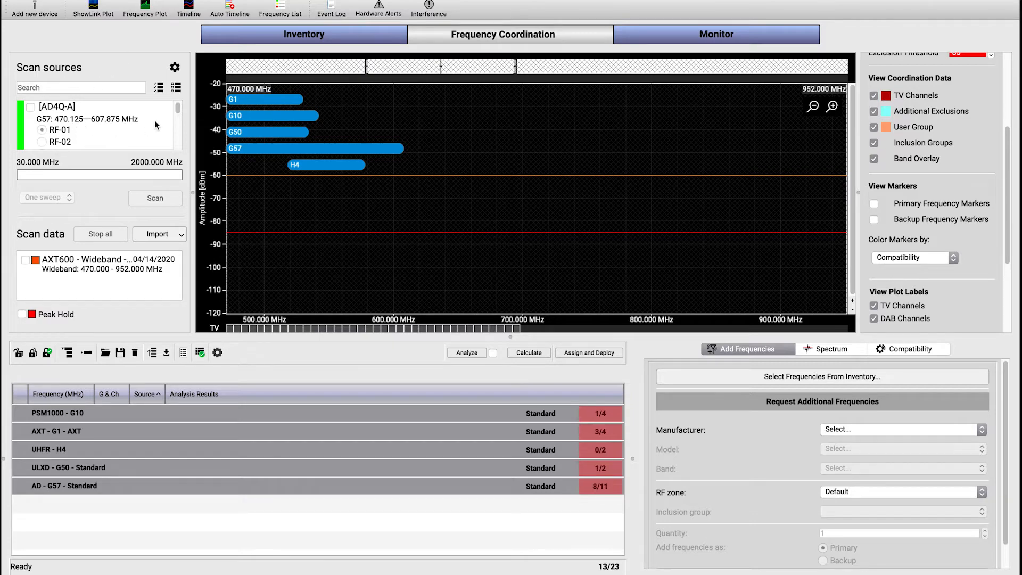
Run a one-sweep scan using only AD4Q-A channel RF-01 in the G57 band as the source
scroll(169, 123, "down", 5)
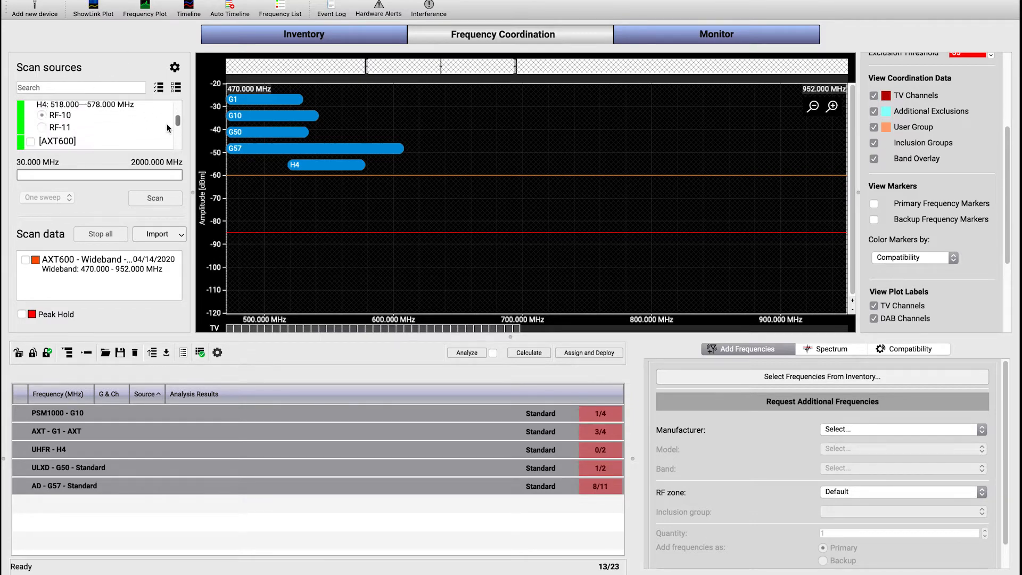
scroll(166, 137, "up", 6)
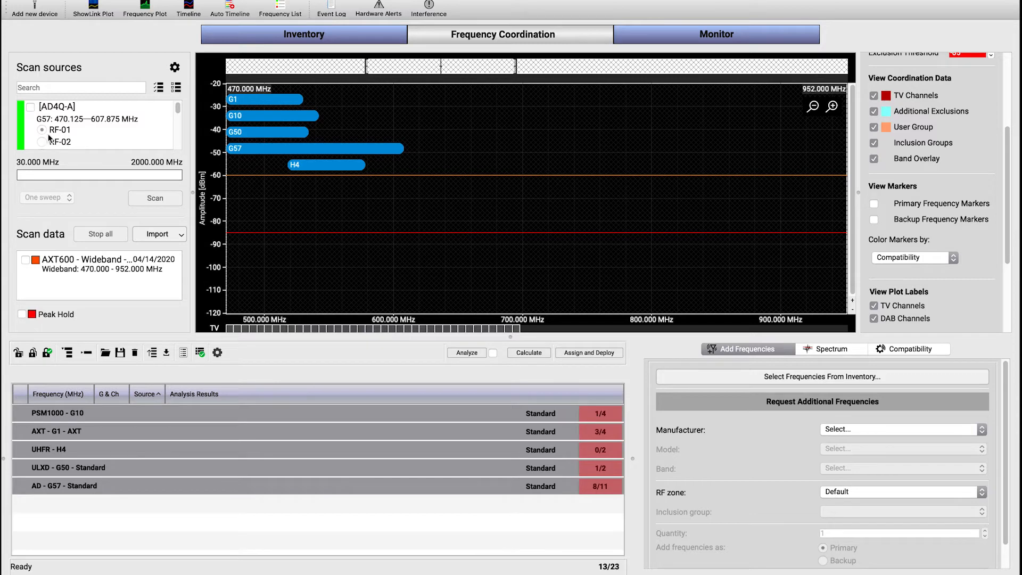
scroll(178, 113, "down", 1)
left_click_drag(177, 113, 176, 115)
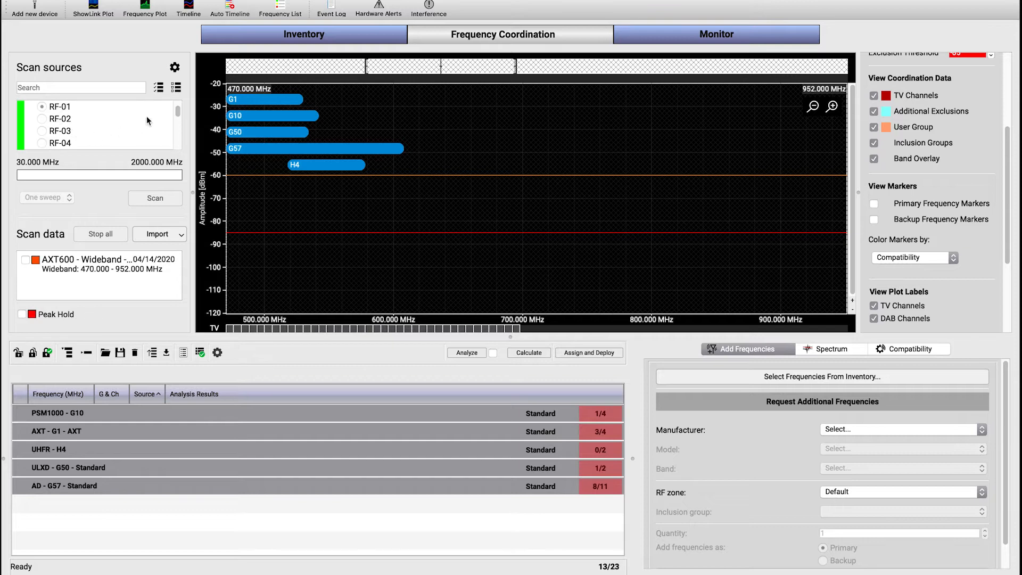
left_click_drag(178, 117, 178, 109)
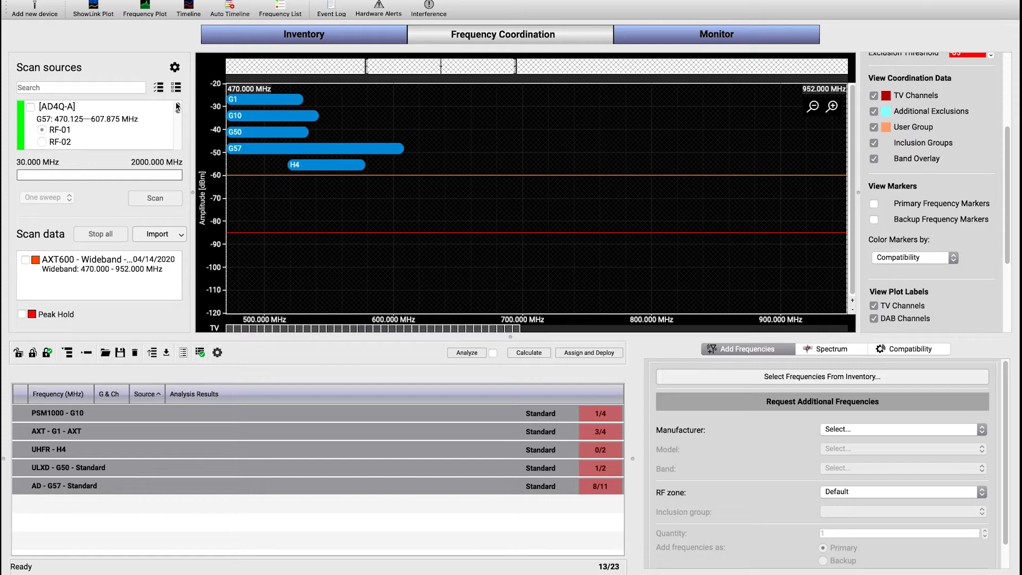
left_click(31, 107)
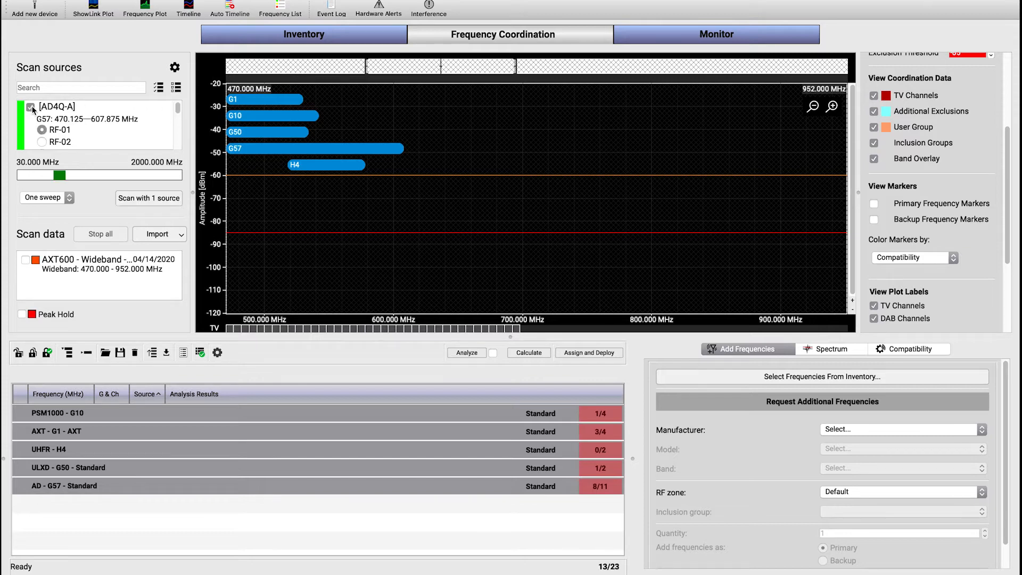
left_click(69, 198)
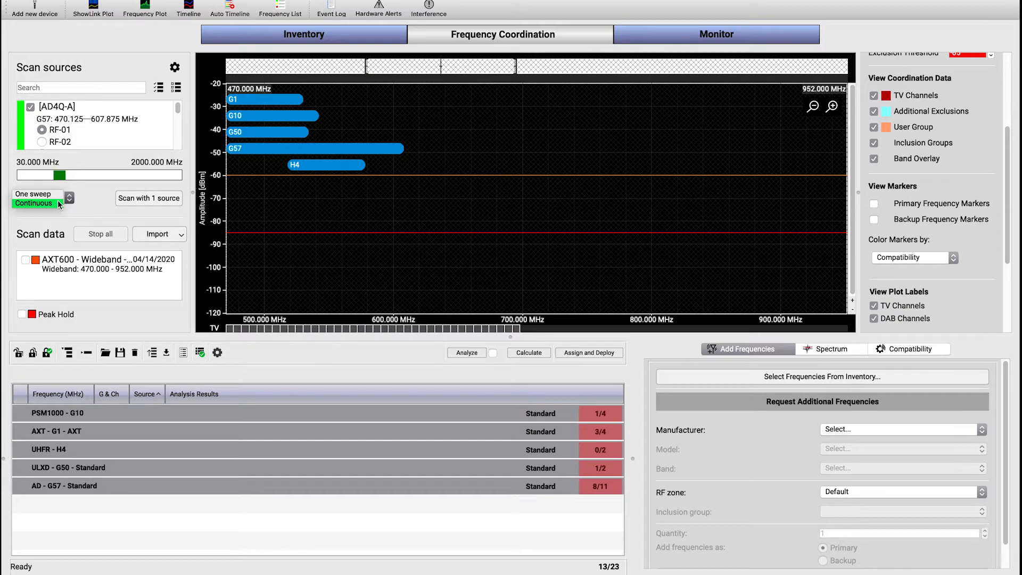
left_click(61, 193)
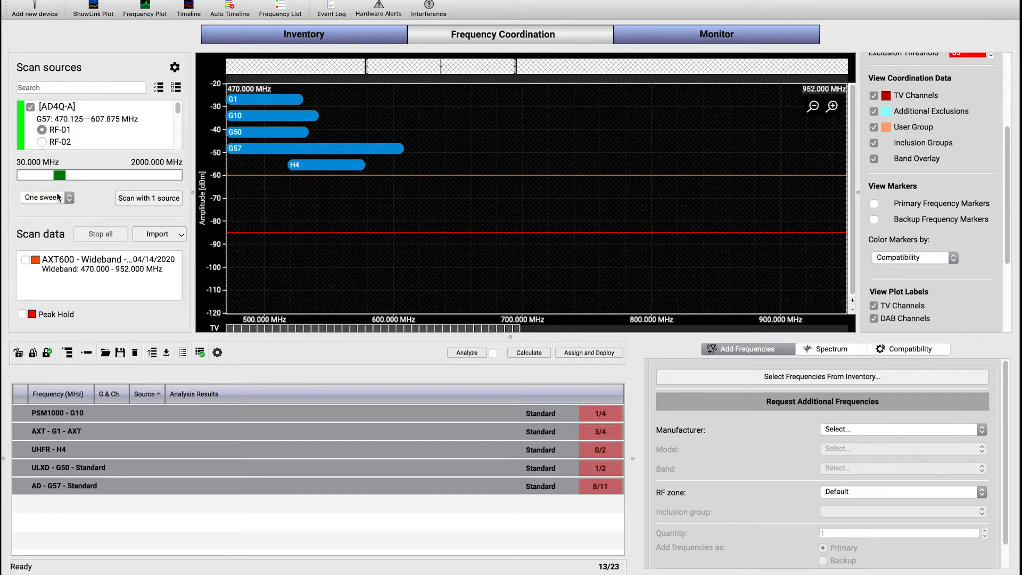
left_click(136, 197)
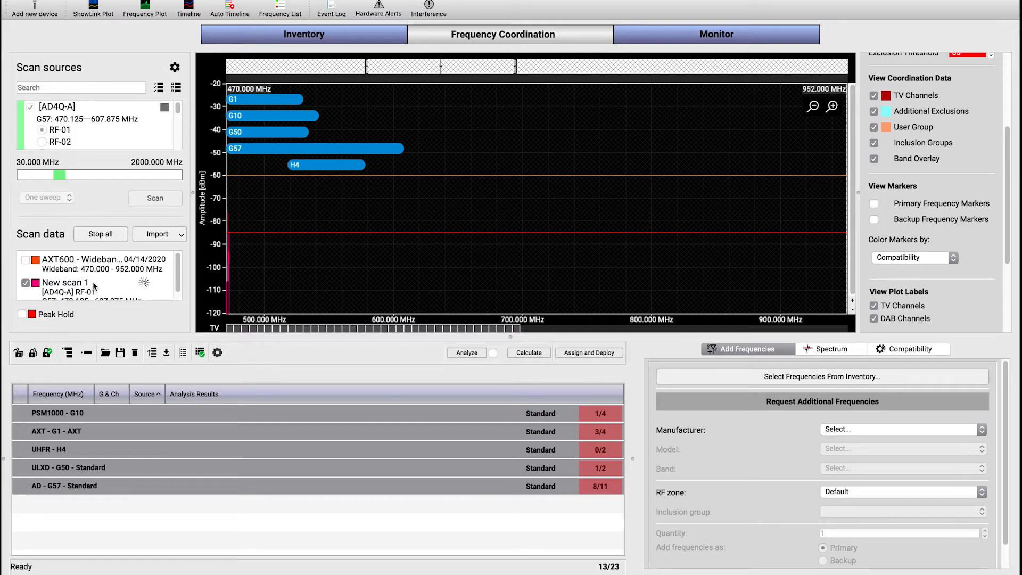
Save the completed AD4Q-A scan as a WWB6 scan file named "file" in the Frequency Plots folder
scroll(159, 276, "down", 1)
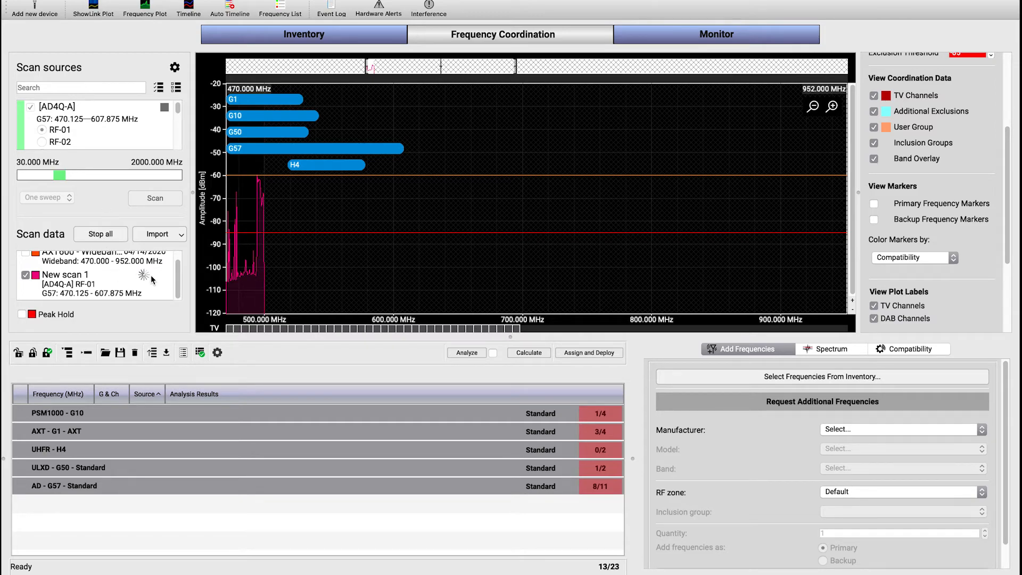
scroll(178, 273, "up", 2)
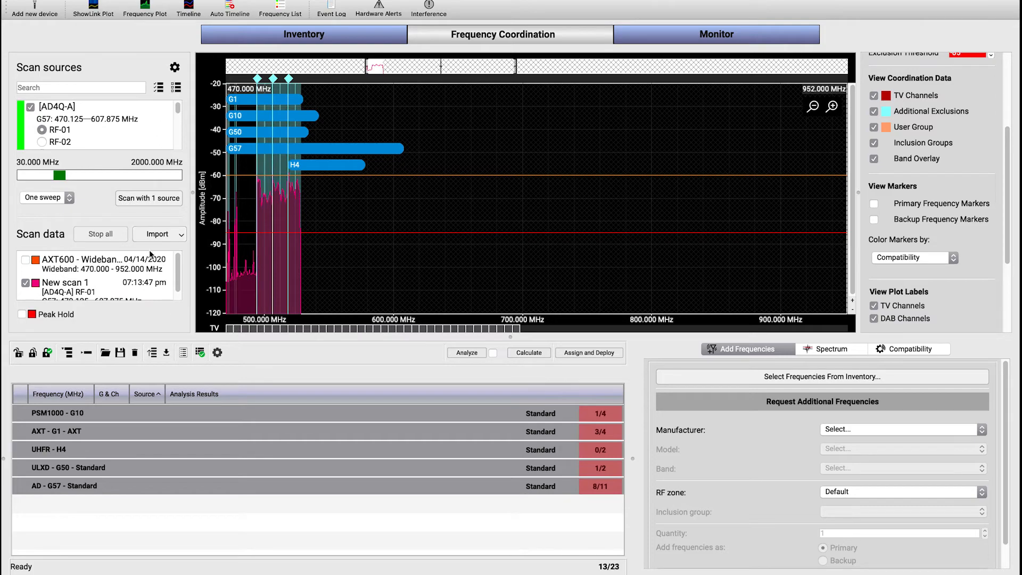
right_click(91, 292)
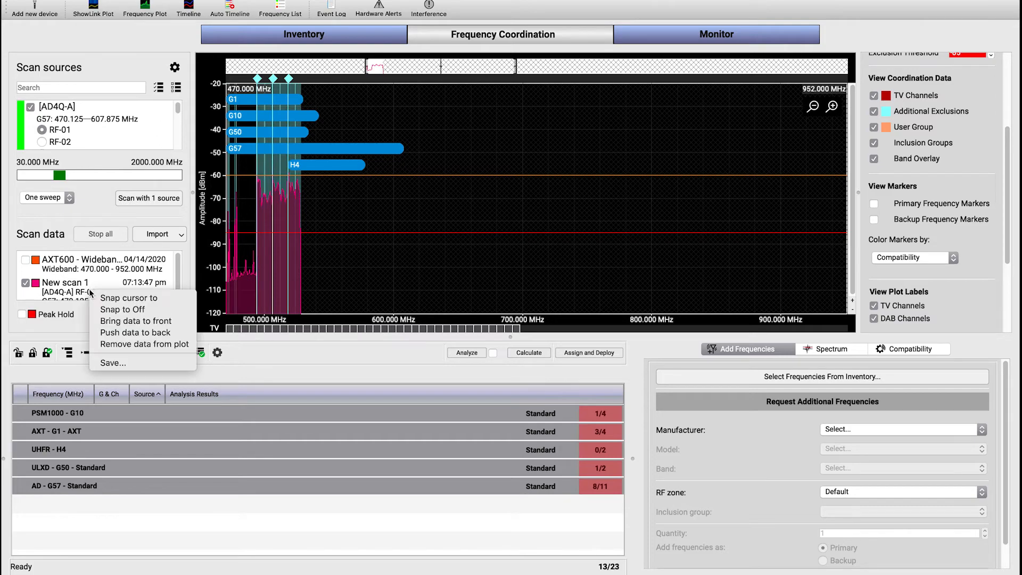
left_click(126, 364)
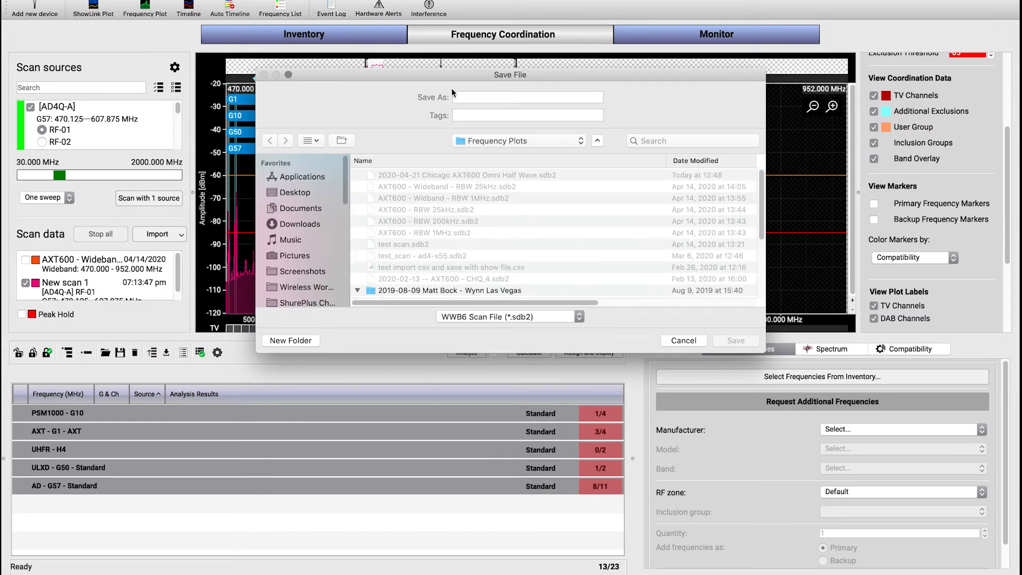
type("e")
key("Return")
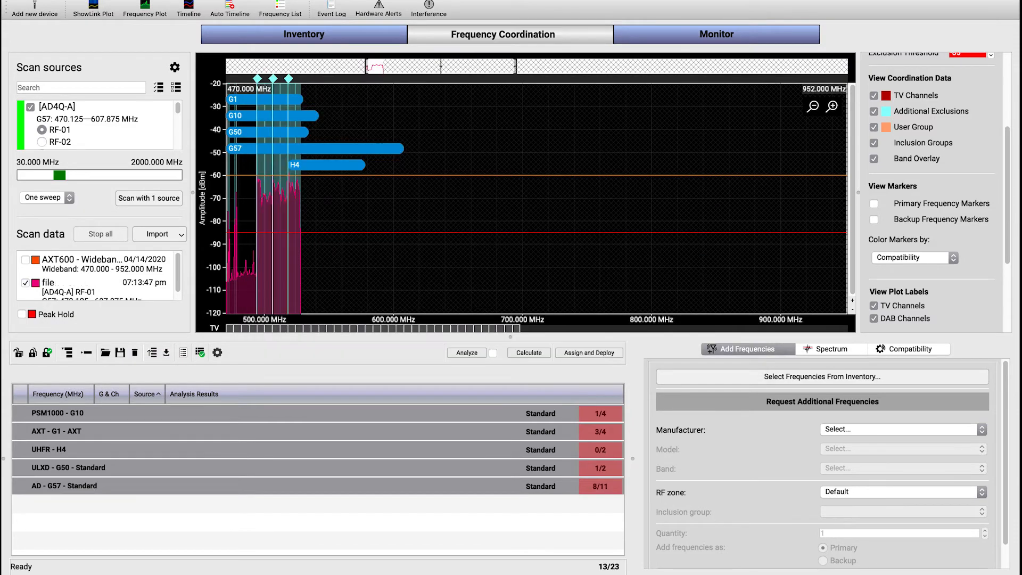
Change the plot color of the scan named "file" to light yellow
left_click(36, 283)
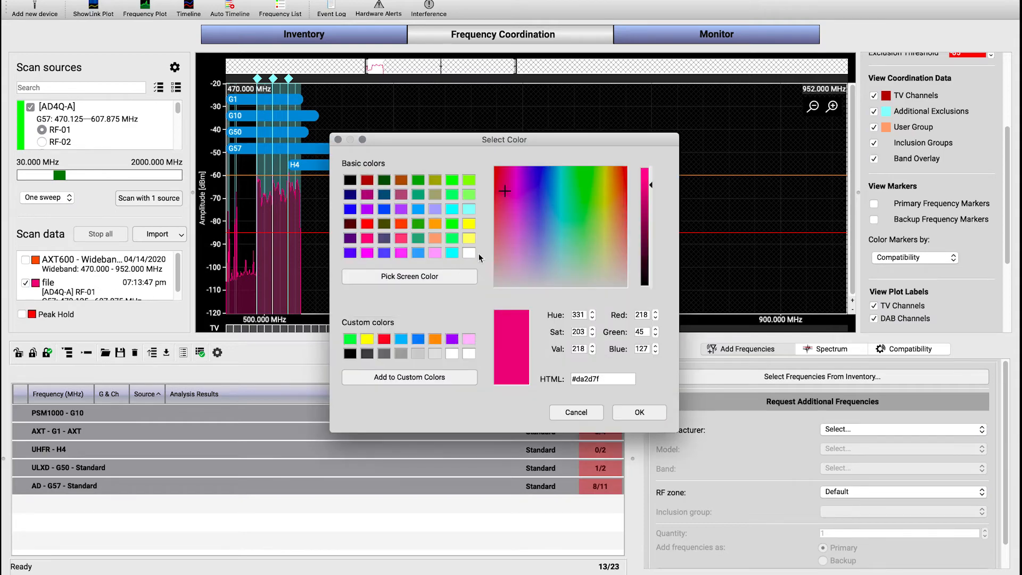
left_click(470, 240)
left_click(639, 412)
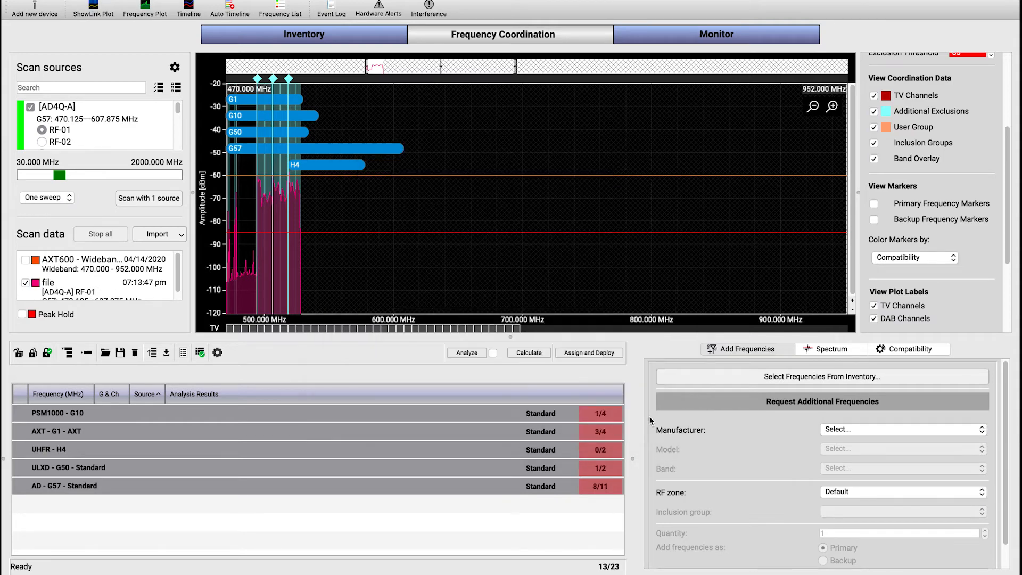
Show the AXT600 Wideband scan and the Spectrum summary, toggling the "file" scan off and on to compare the exclusions
left_click(25, 261)
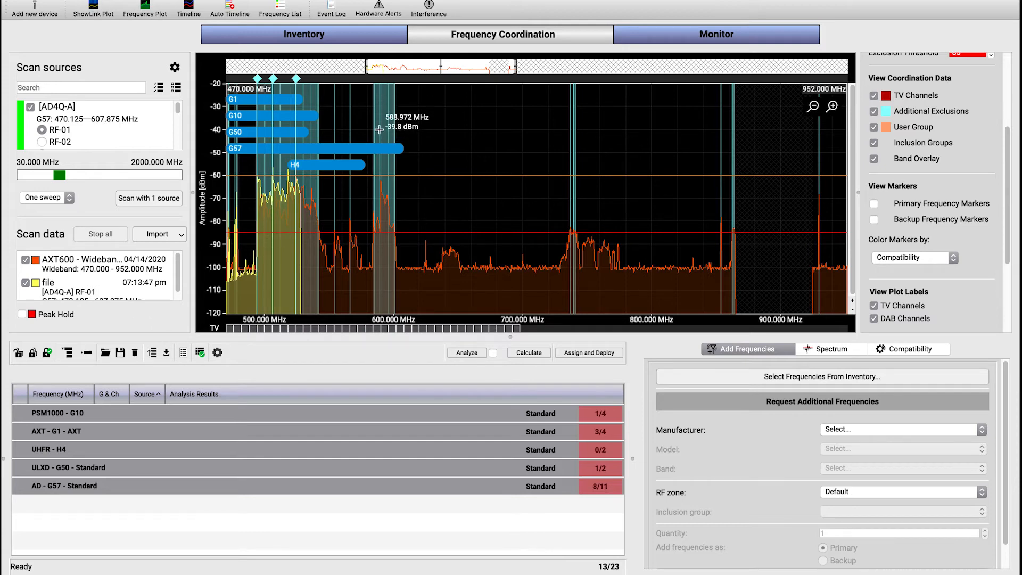
left_click(861, 350)
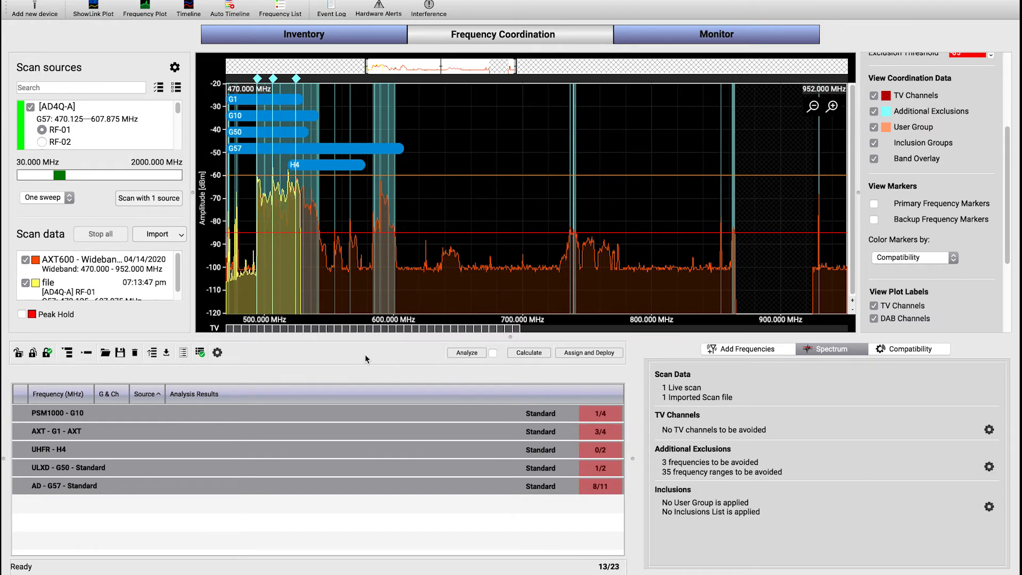
left_click(25, 282)
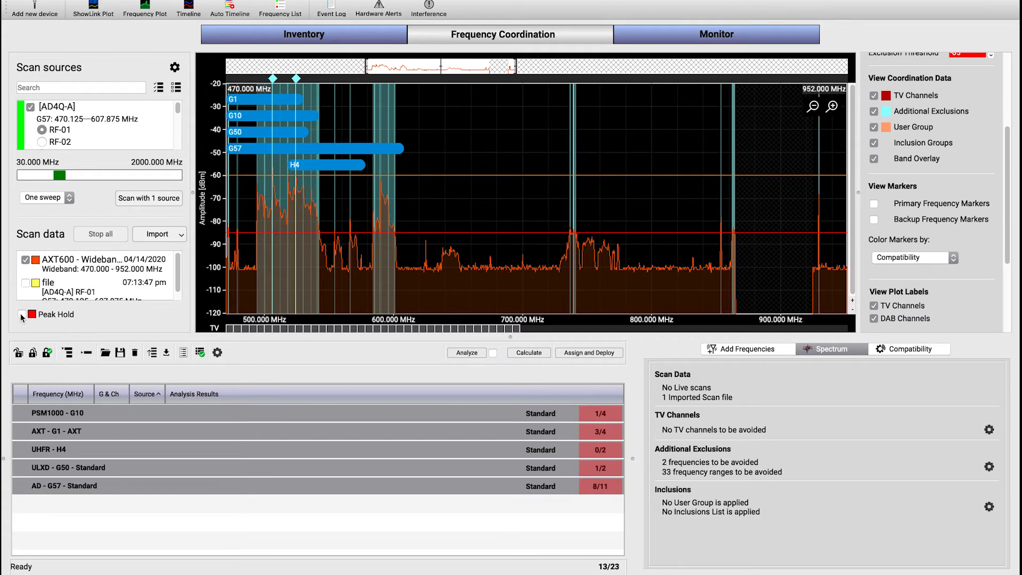
left_click(26, 283)
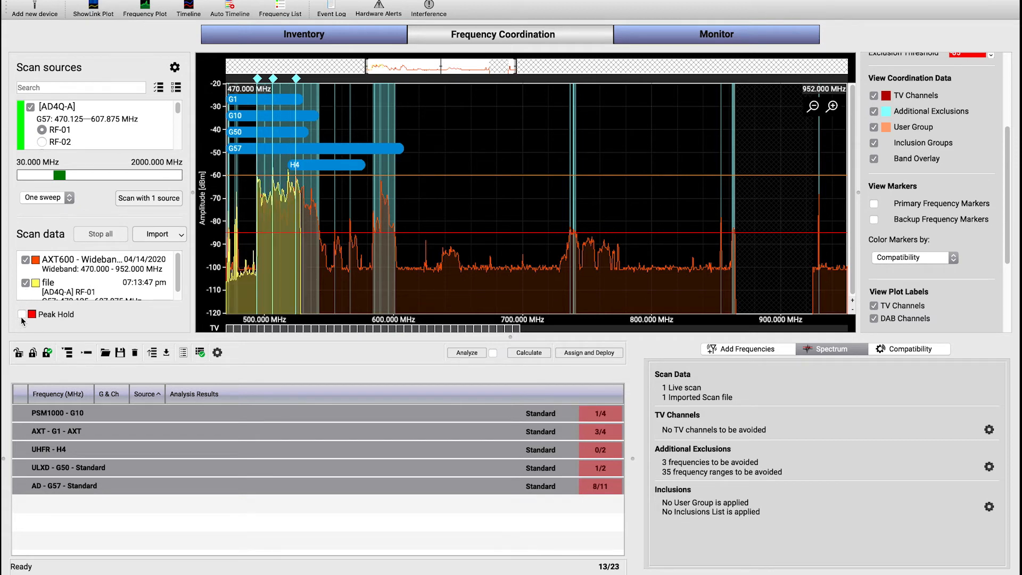
Turn on the Peak Hold trace and inspect it closely around the lower UHF frequencies
left_click(22, 315)
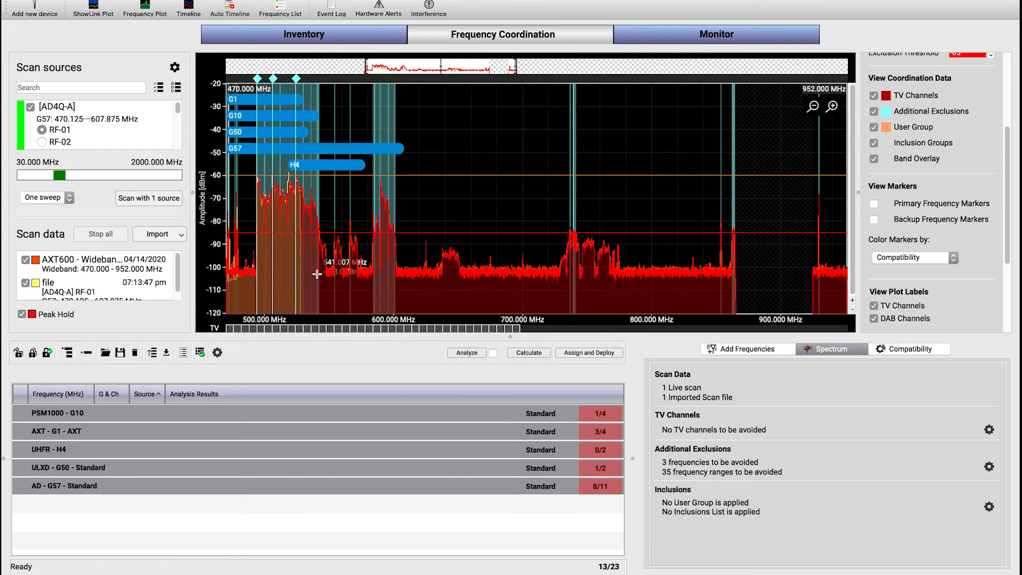
scroll(321, 291, "up", 2)
scroll(322, 291, "up", 3)
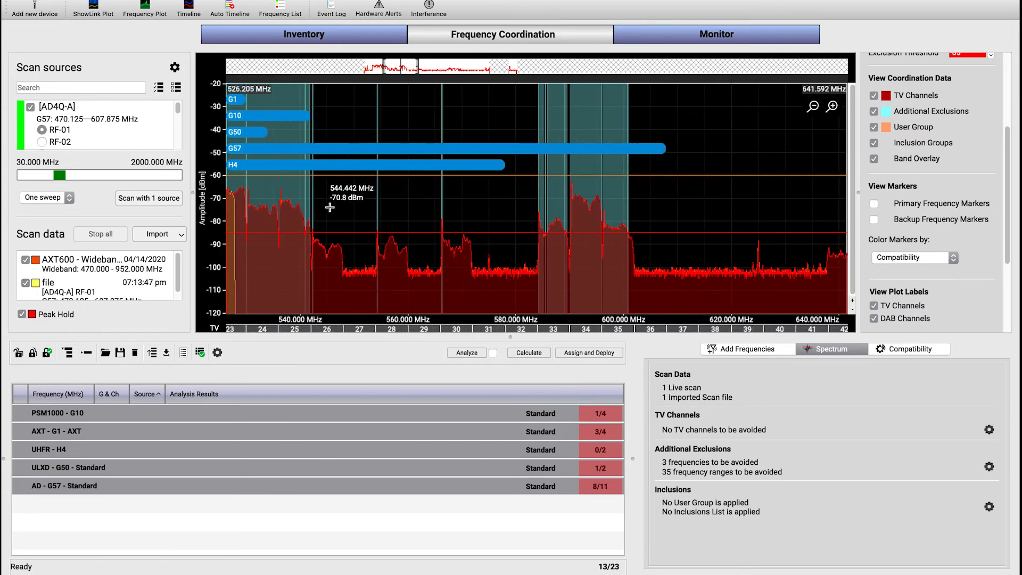
scroll(483, 197, "left", 5)
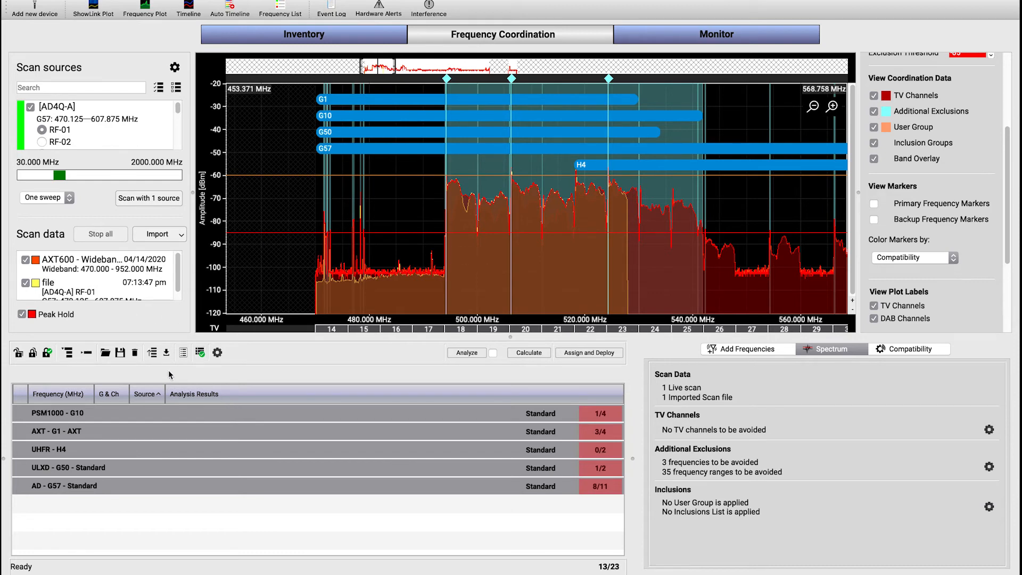
Save the Peak Hold data as a scan file named "peak" in the Frequency Plots folder
right_click(59, 318)
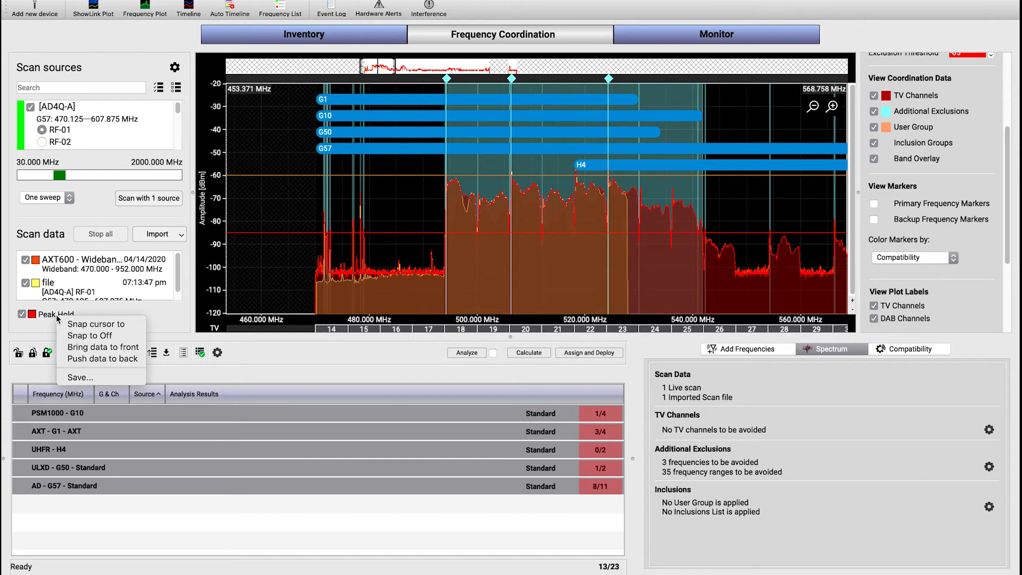
left_click(84, 377)
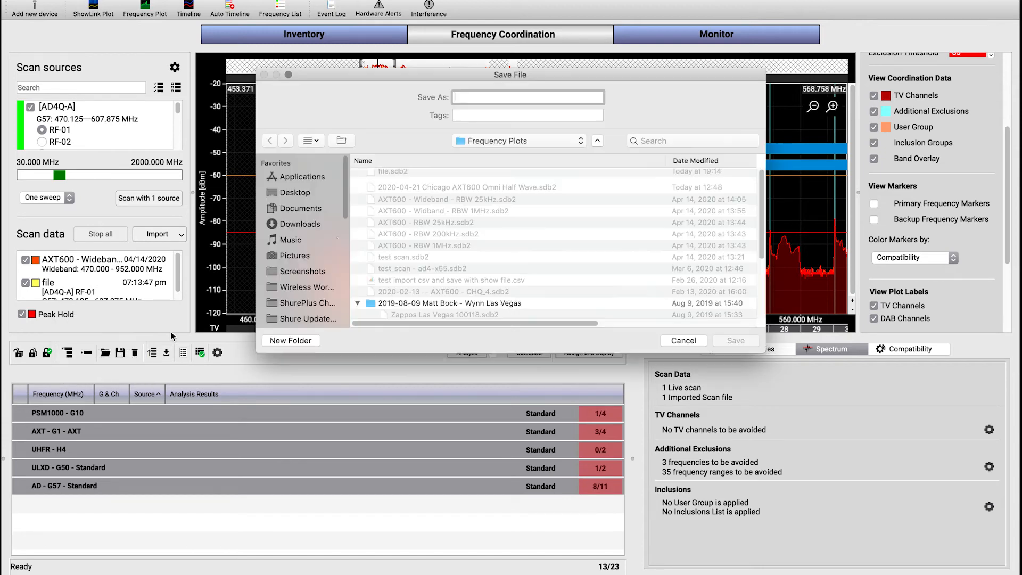
type("peak")
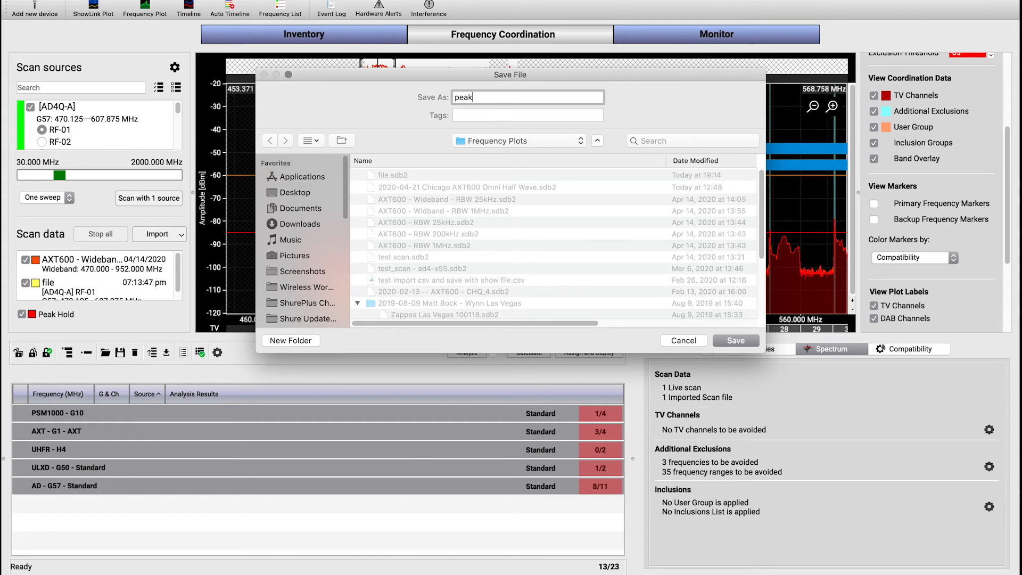
key("Return")
Check which sources scan data can be imported from, without importing anything
left_click(160, 234)
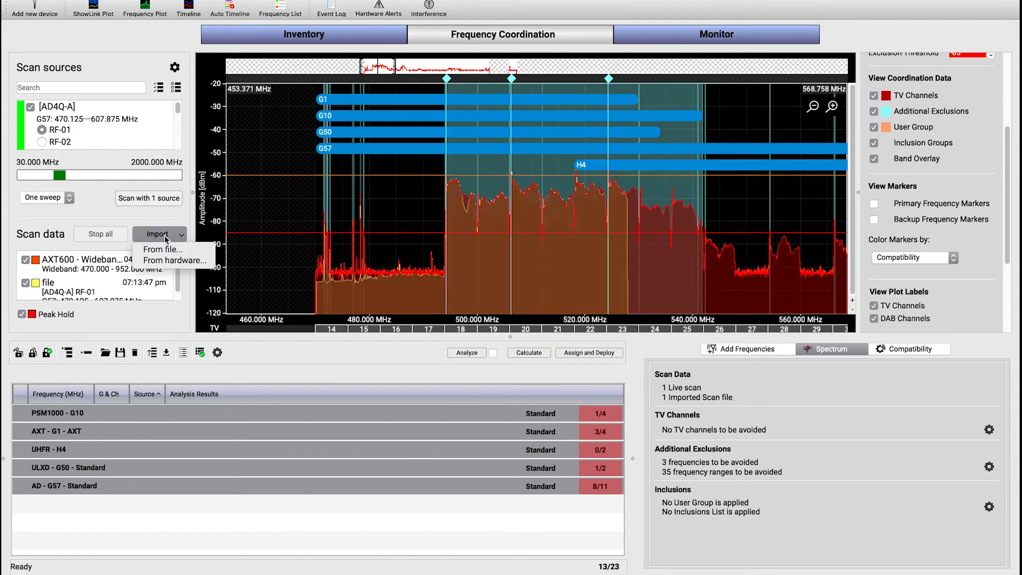
left_click(148, 212)
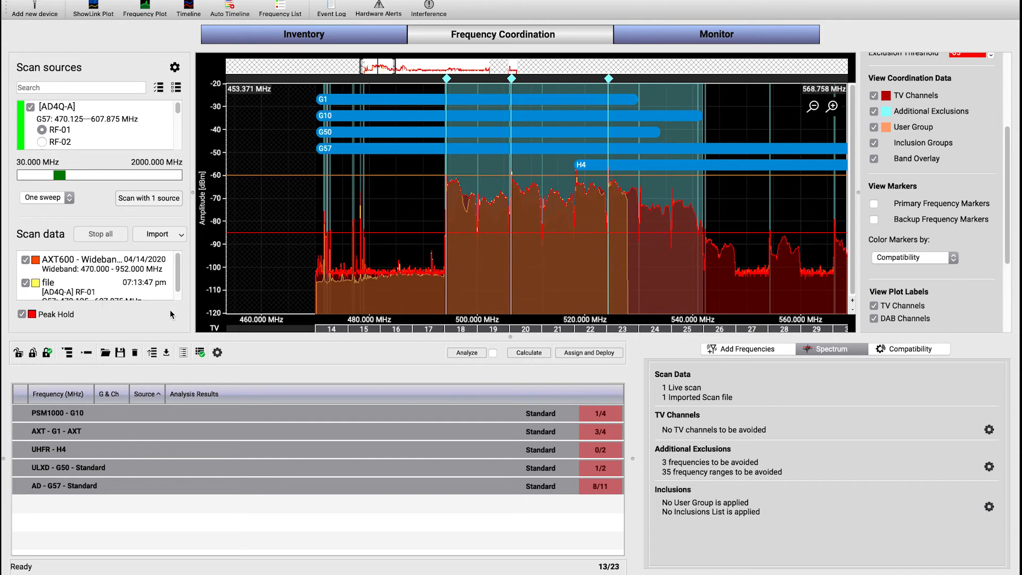
left_click_drag(433, 230, 297, 257)
scroll(297, 257, "down", 4)
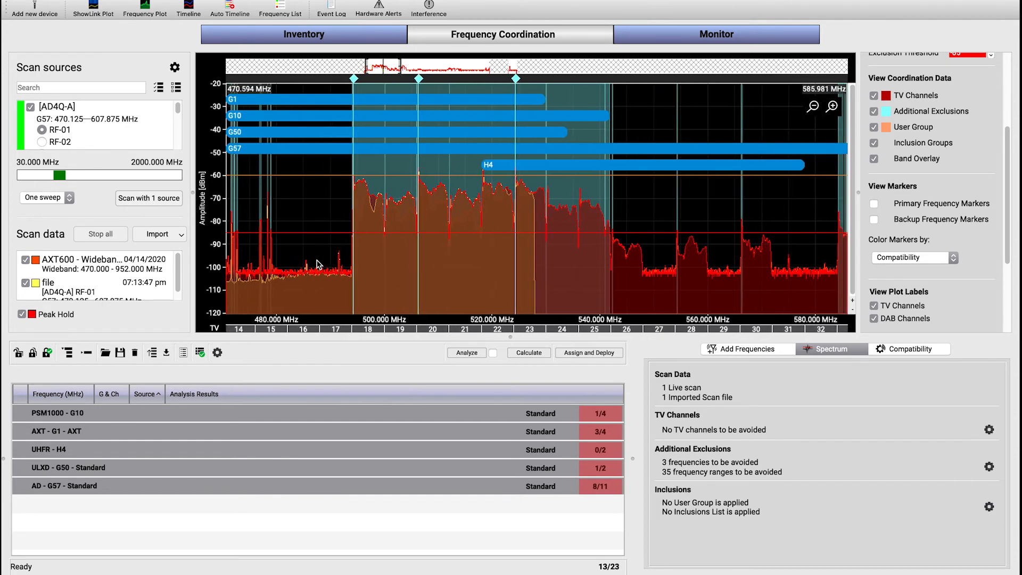
left_click_drag(665, 212, 638, 219)
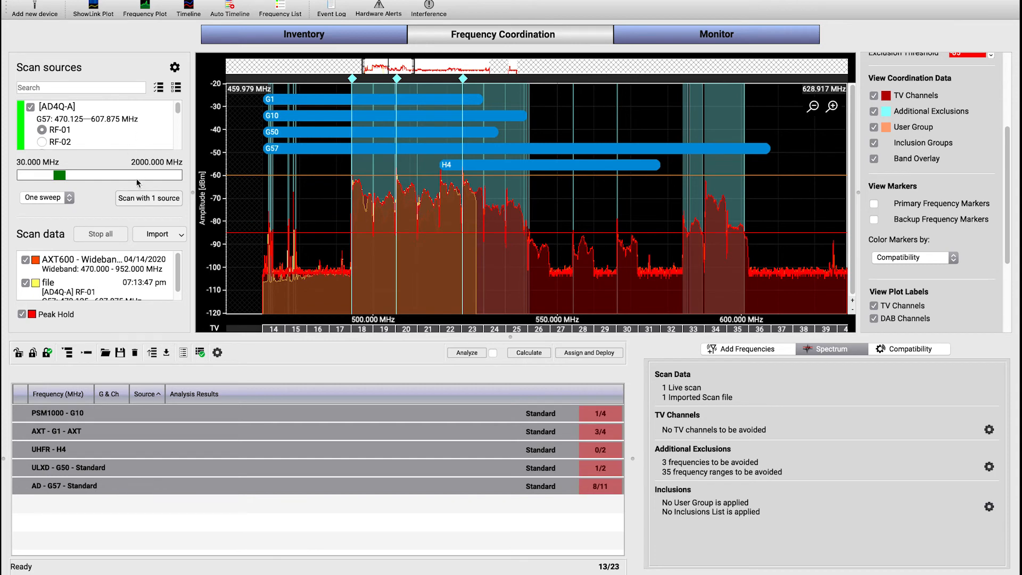
Open the scan settings and check the AXT400A's editable start frequency and its resolution bandwidth options without changing them
left_click(174, 68)
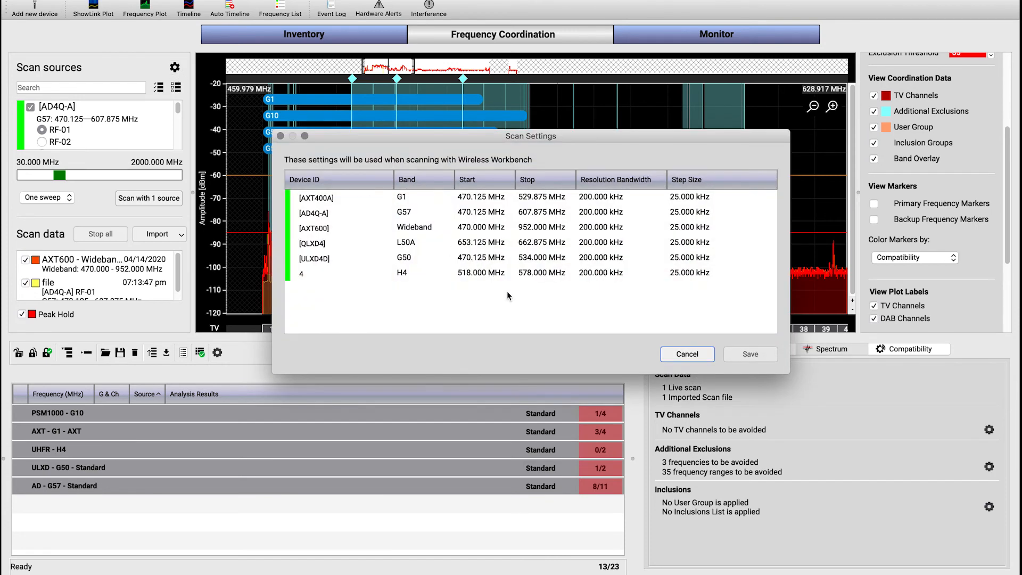
double_click(481, 196)
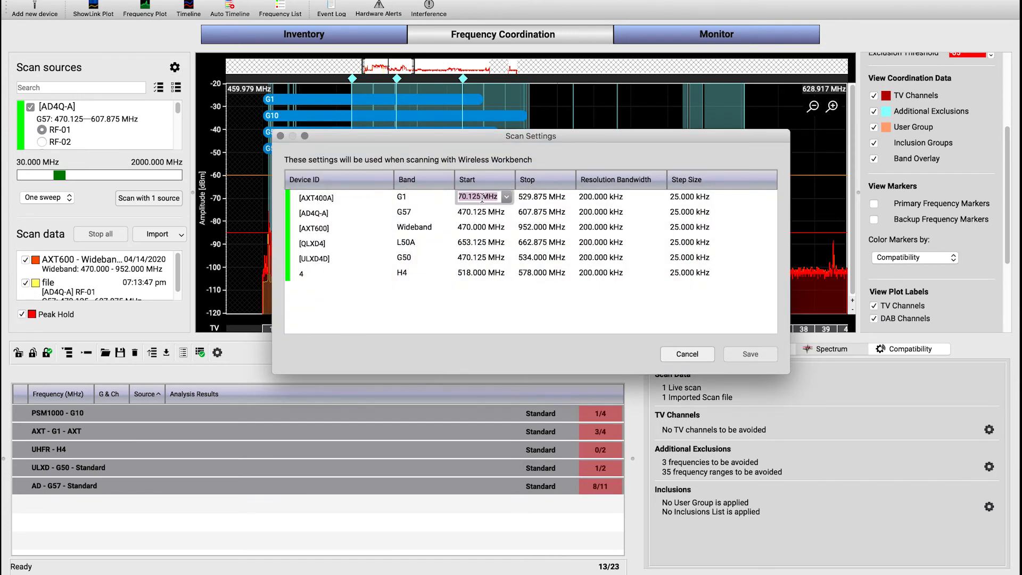
left_click(500, 312)
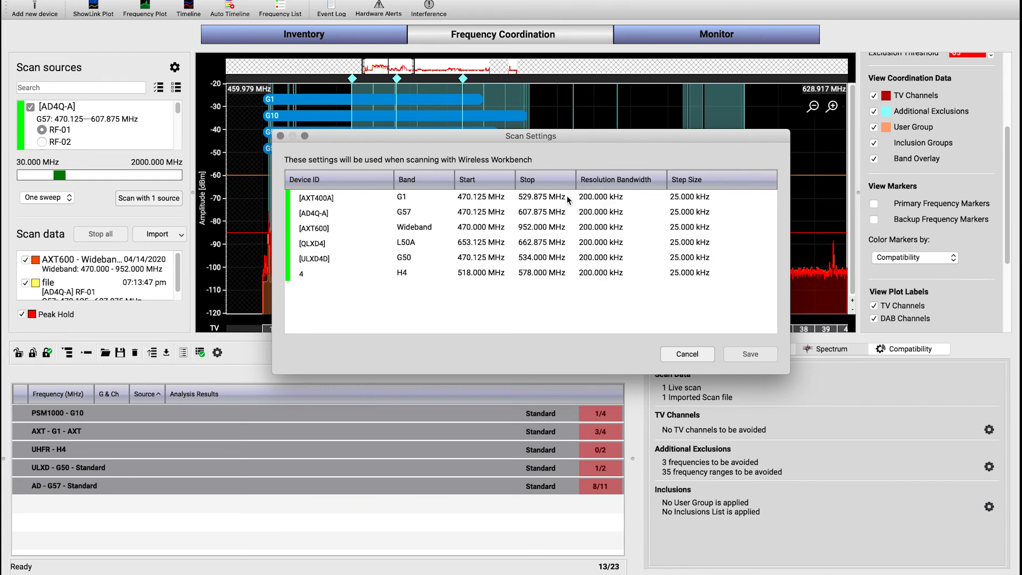
double_click(612, 197)
left_click(628, 198)
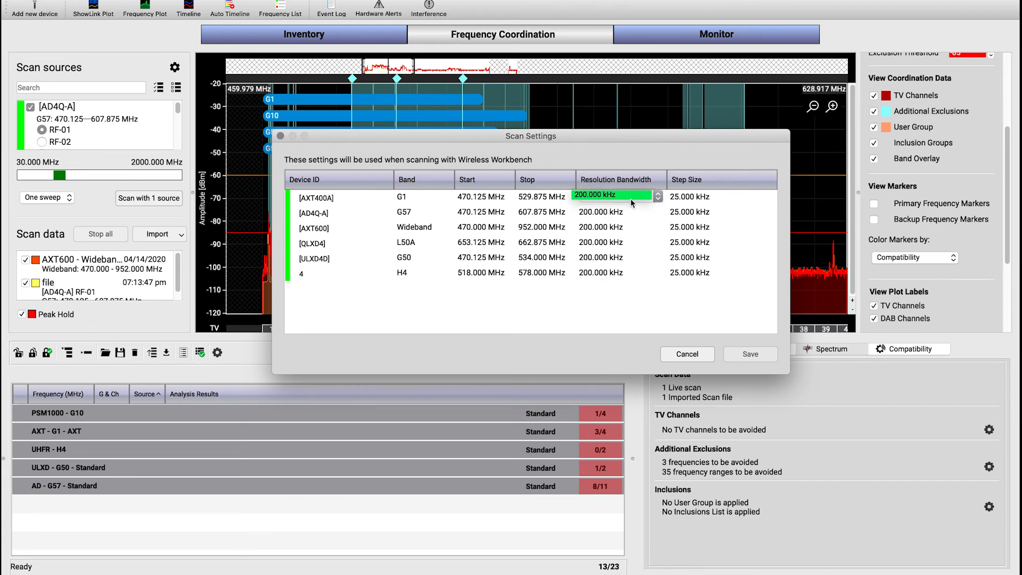
Try a 25 kHz resolution bandwidth for the AXT600, return it to 200 kHz, and close the scan settings without saving
left_click(621, 227)
double_click(610, 229)
left_click(612, 229)
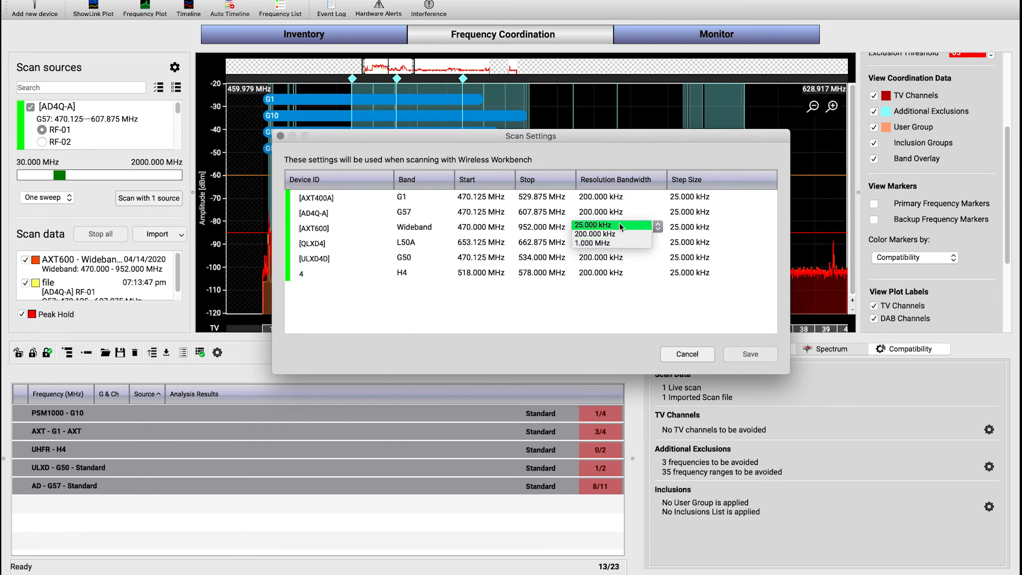
left_click(621, 226)
left_click(636, 230)
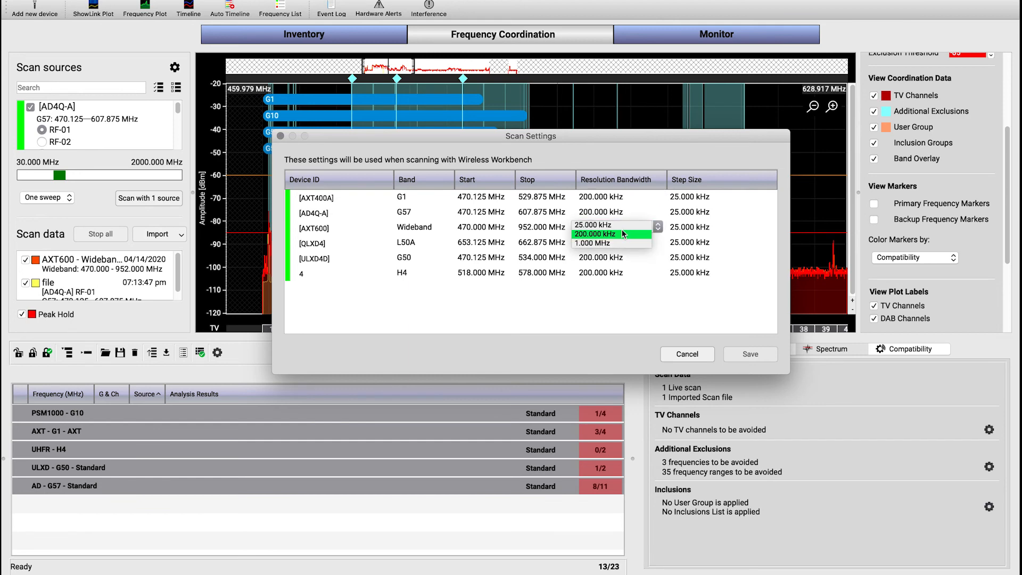
left_click(636, 235)
left_click(700, 307)
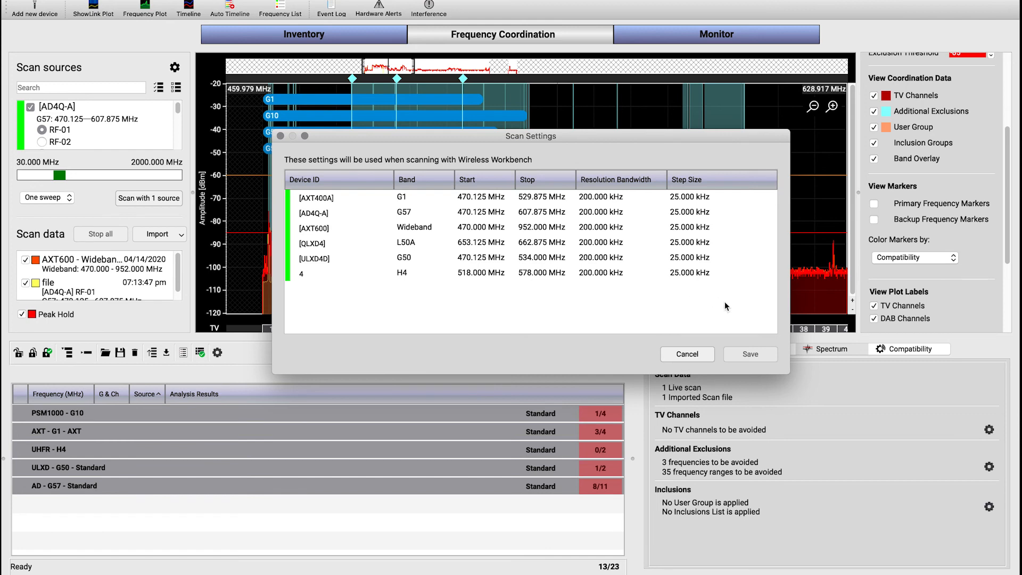
left_click(698, 352)
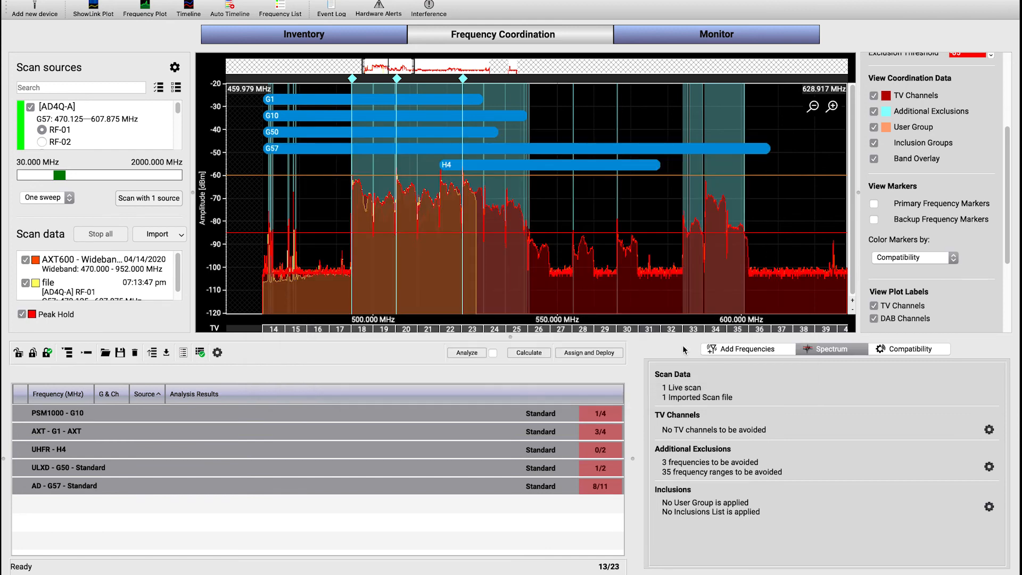